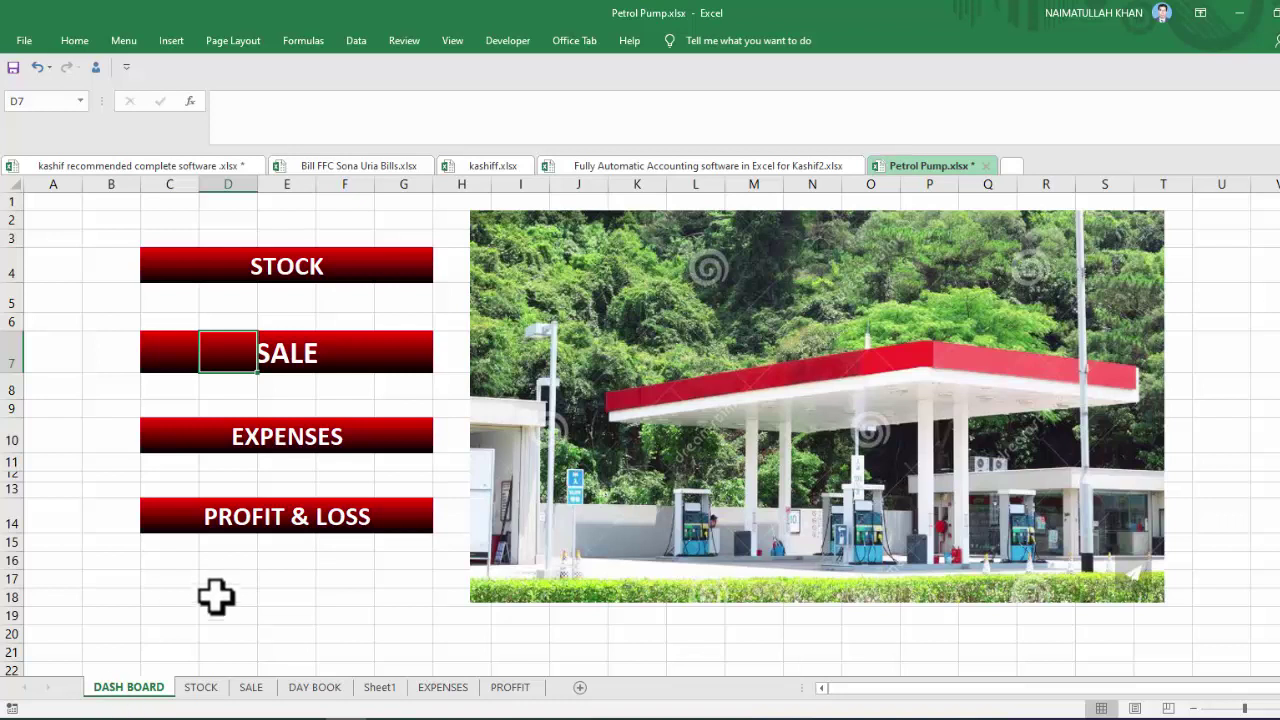
# Step: Jump from the dashboard to the STOCK sheet and select the MS Petrol and Diesel HSD purchase columns
pyautogui.click(216, 610)
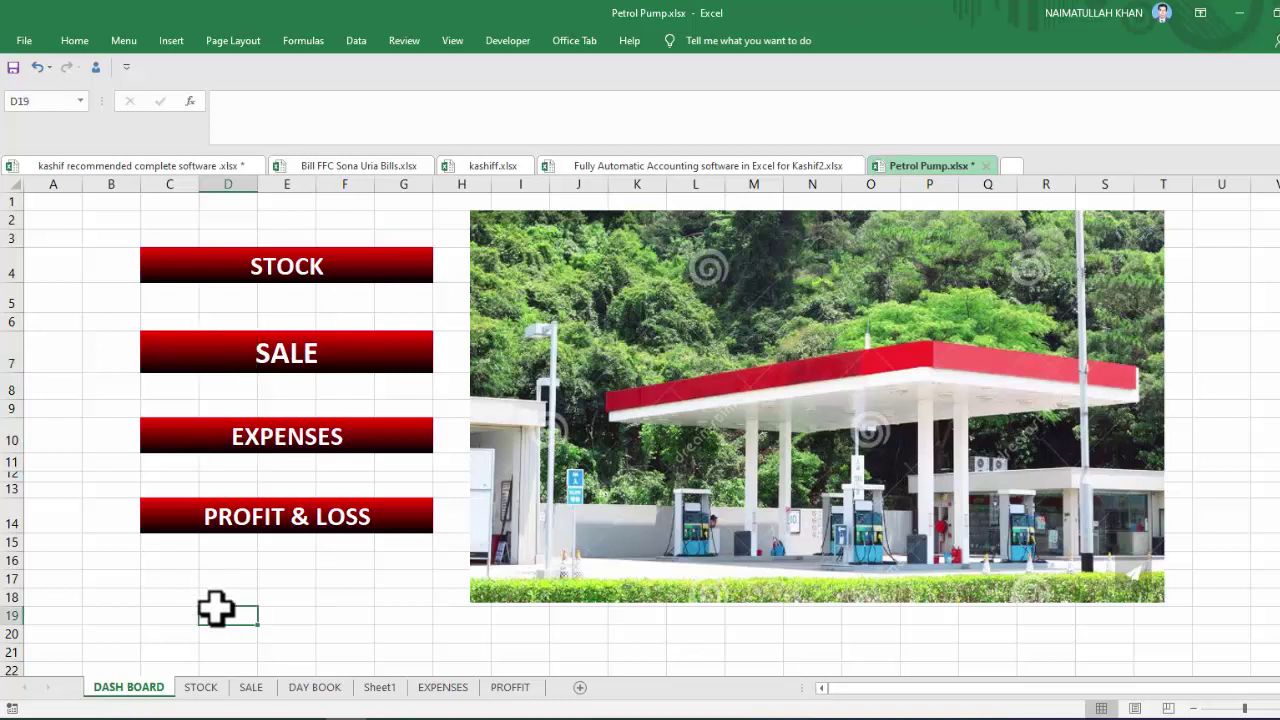
pyautogui.click(200, 285)
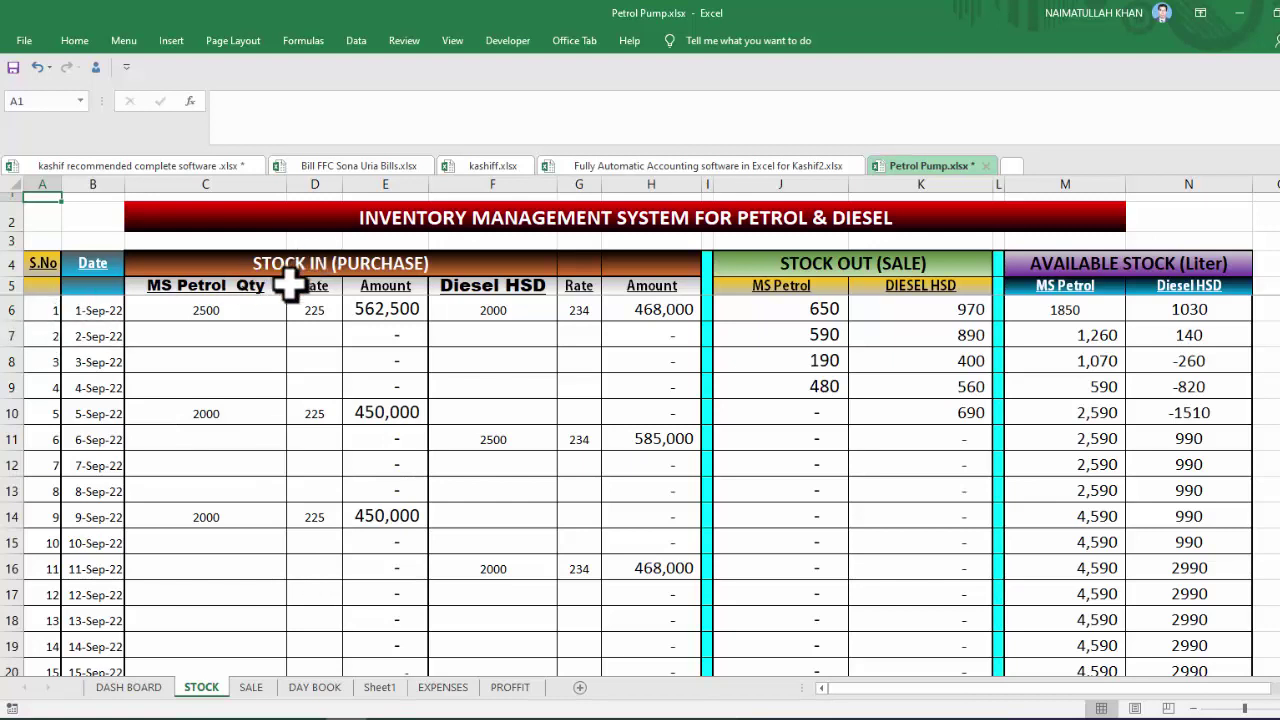
pyautogui.moveTo(250, 285); pyautogui.dragTo(388, 543)
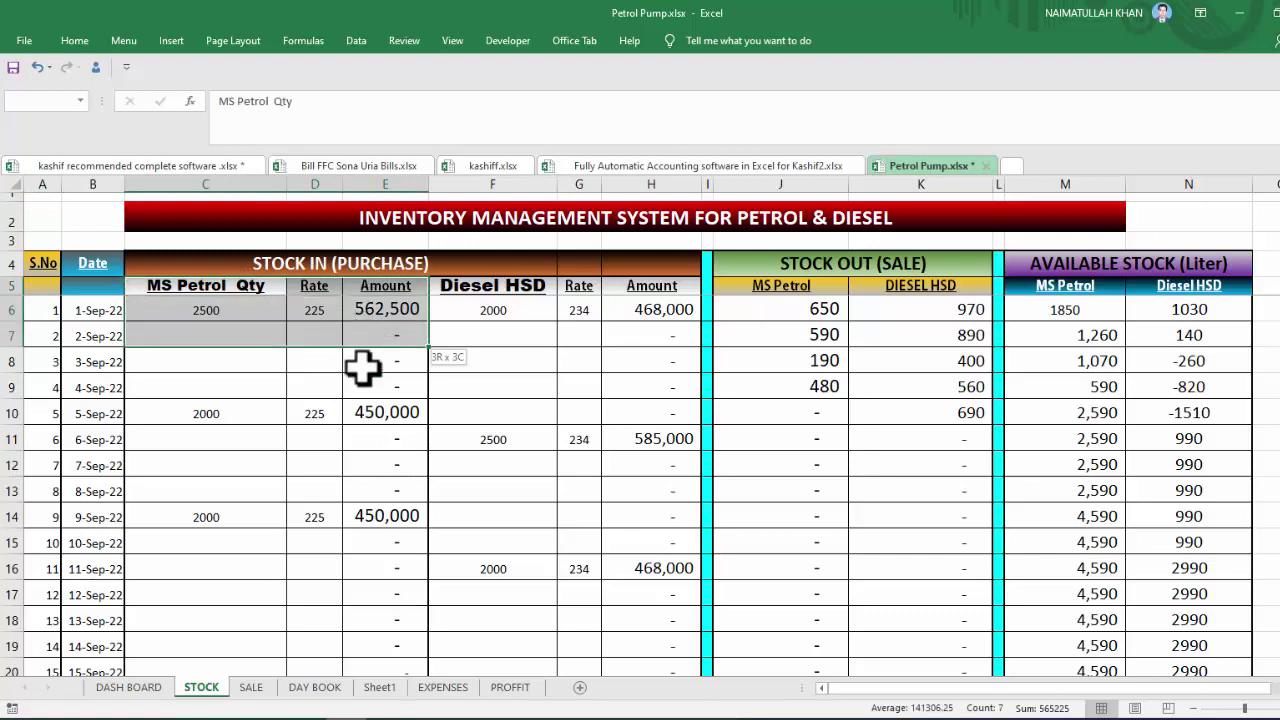
pyautogui.moveTo(465, 285); pyautogui.dragTo(651, 490)
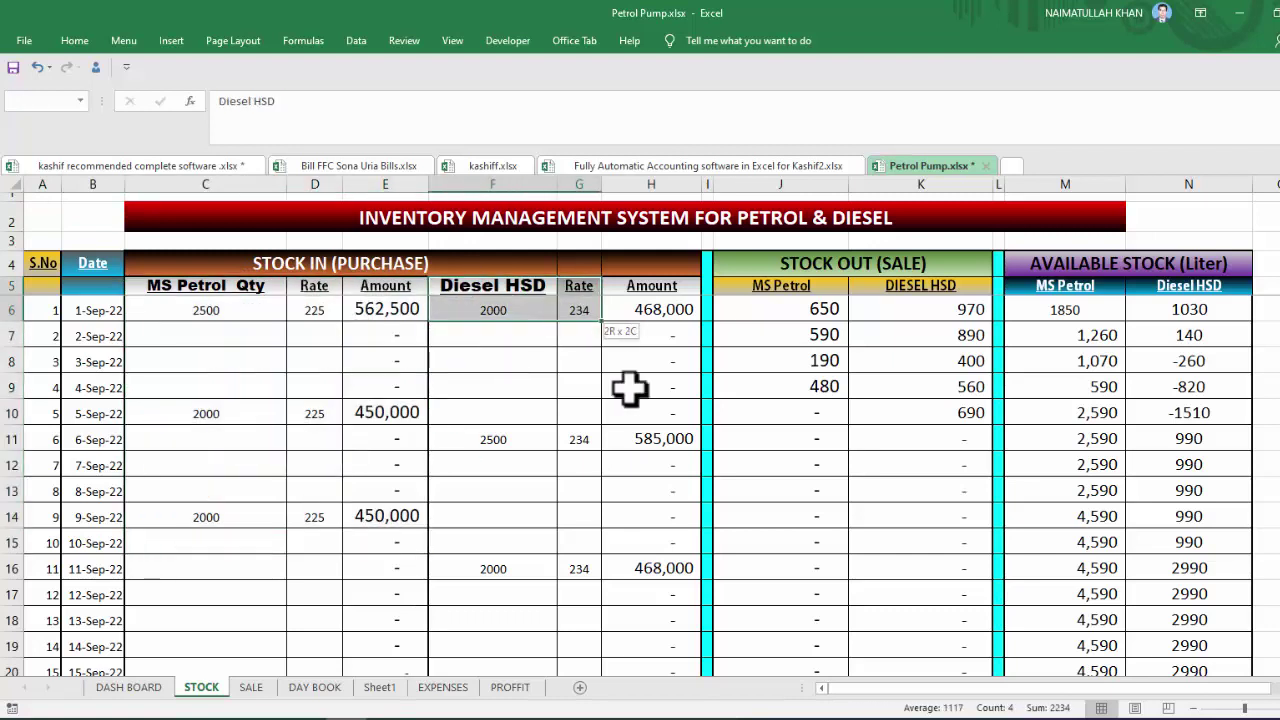
# Step: Check petrol quantity 2500, rate 225 and the Amount formula =C6*D6, then open the SALE sheet
pyautogui.click(195, 313)
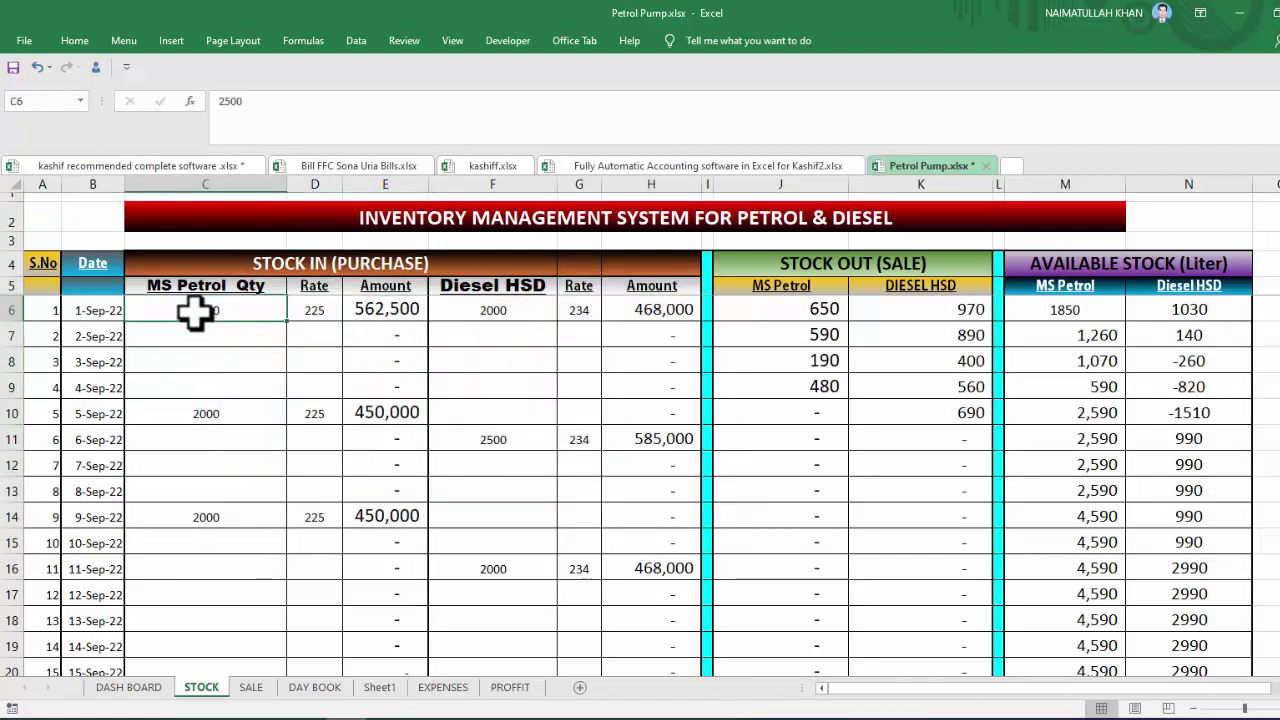
pyautogui.click(318, 310)
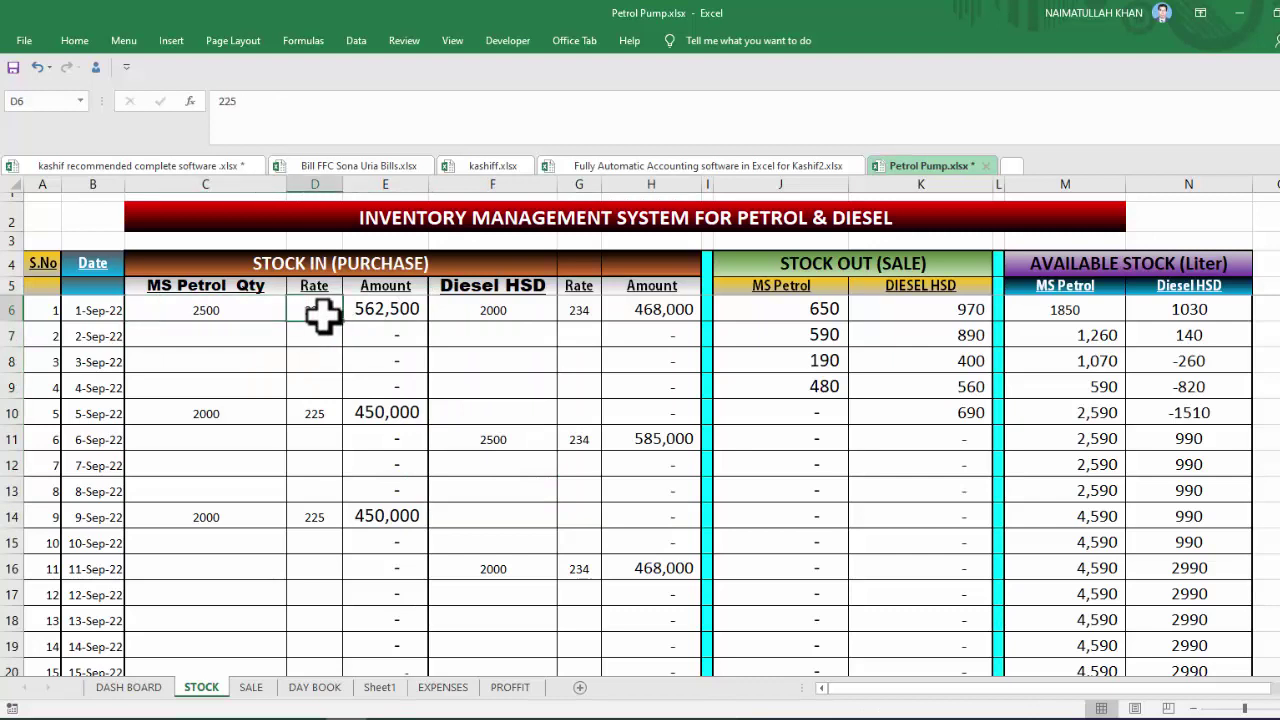
pyautogui.write('225')
pyautogui.click(380, 312)
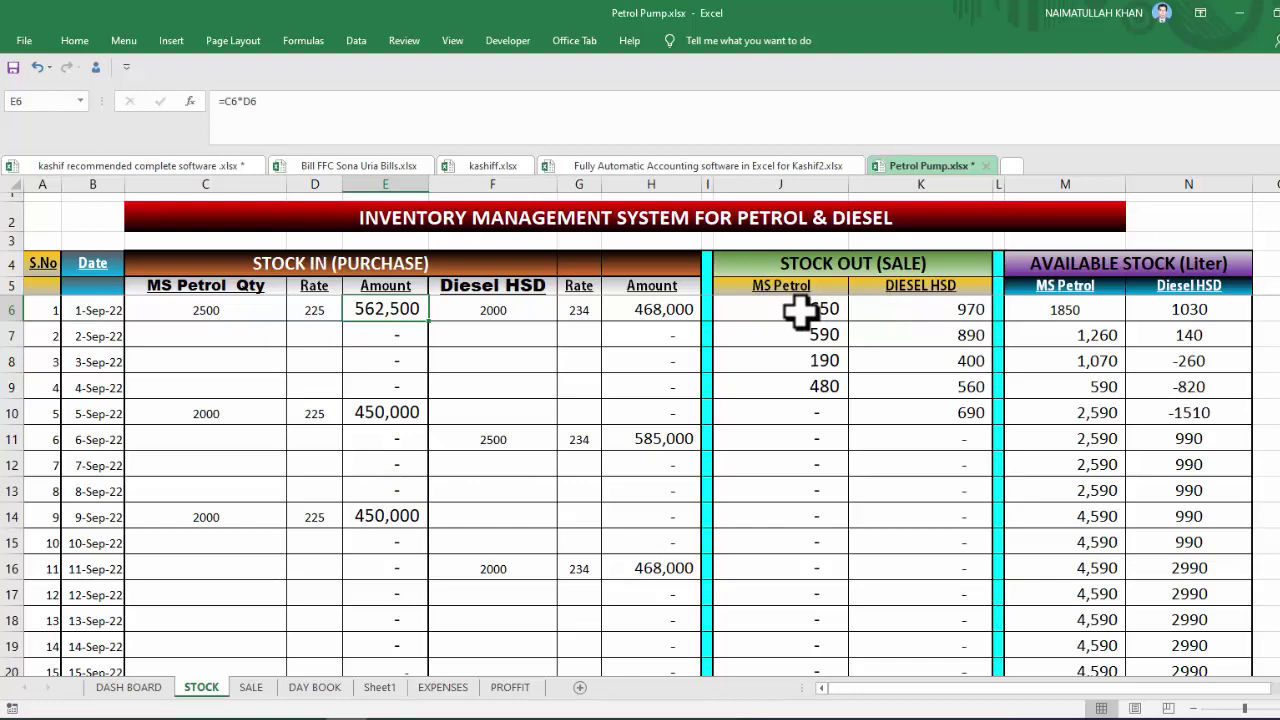
pyautogui.click(251, 687)
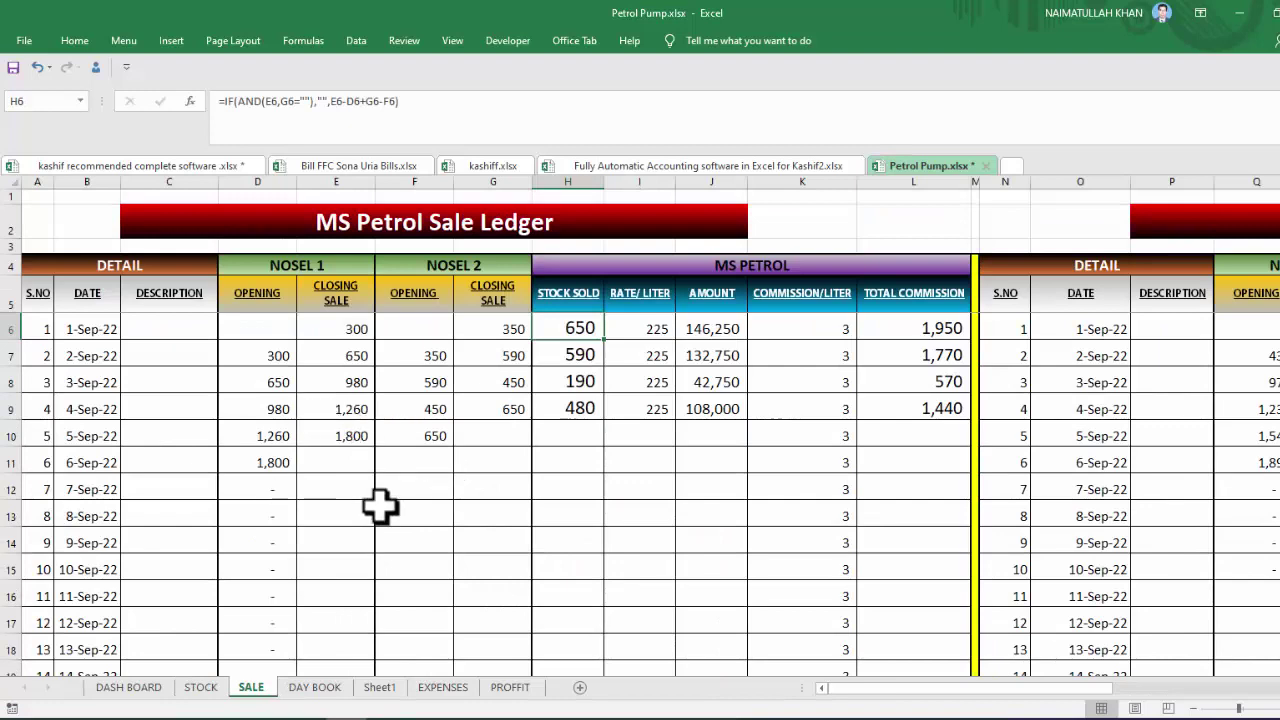
# Step: Switch back to the STOCK sheet's petrol and diesel inventory table
pyautogui.click(201, 687)
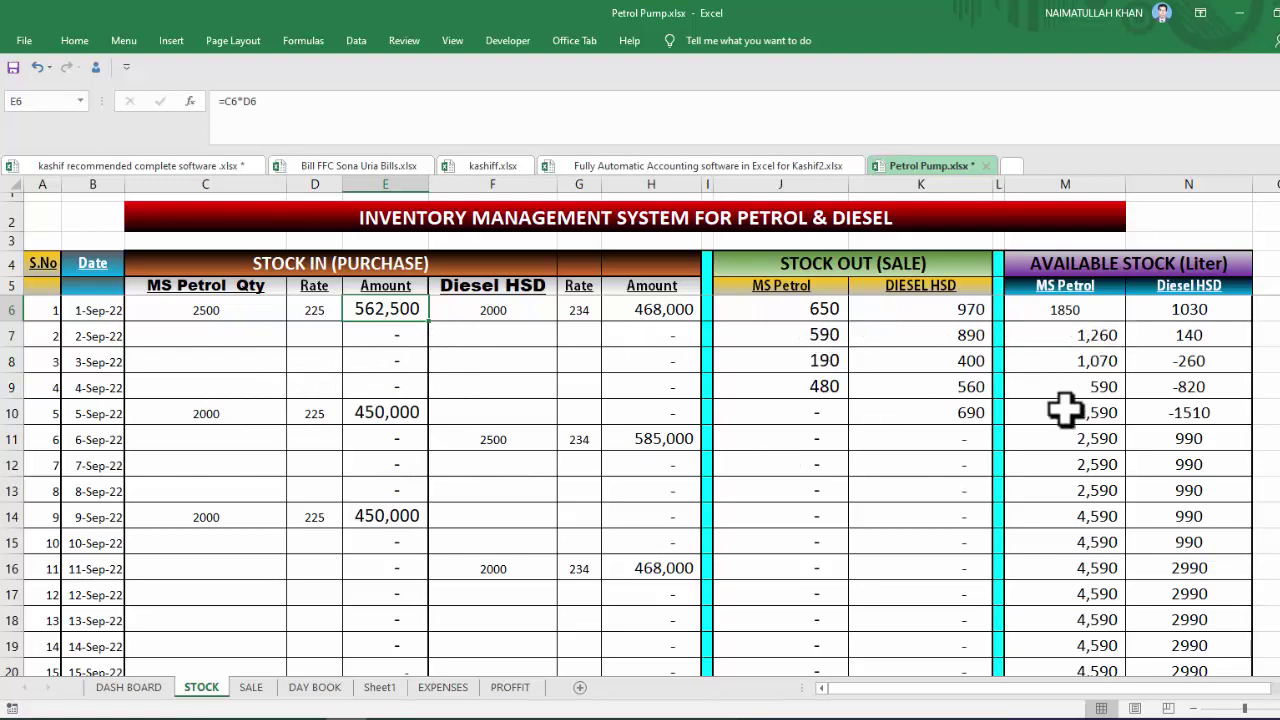
# Step: Open the SALE sheet and scroll right to the Diesel HSD Sale Ledger
pyautogui.click(251, 687)
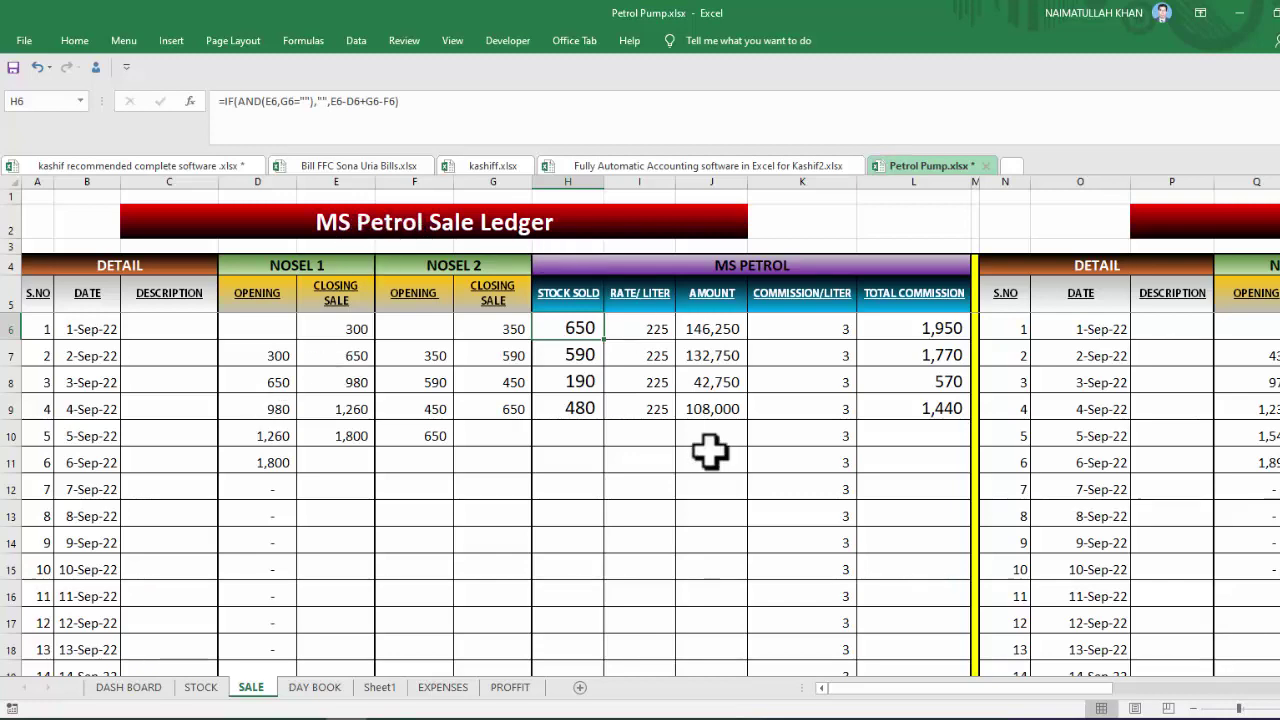
pyautogui.moveTo(851, 688); pyautogui.dragTo(1000, 688)
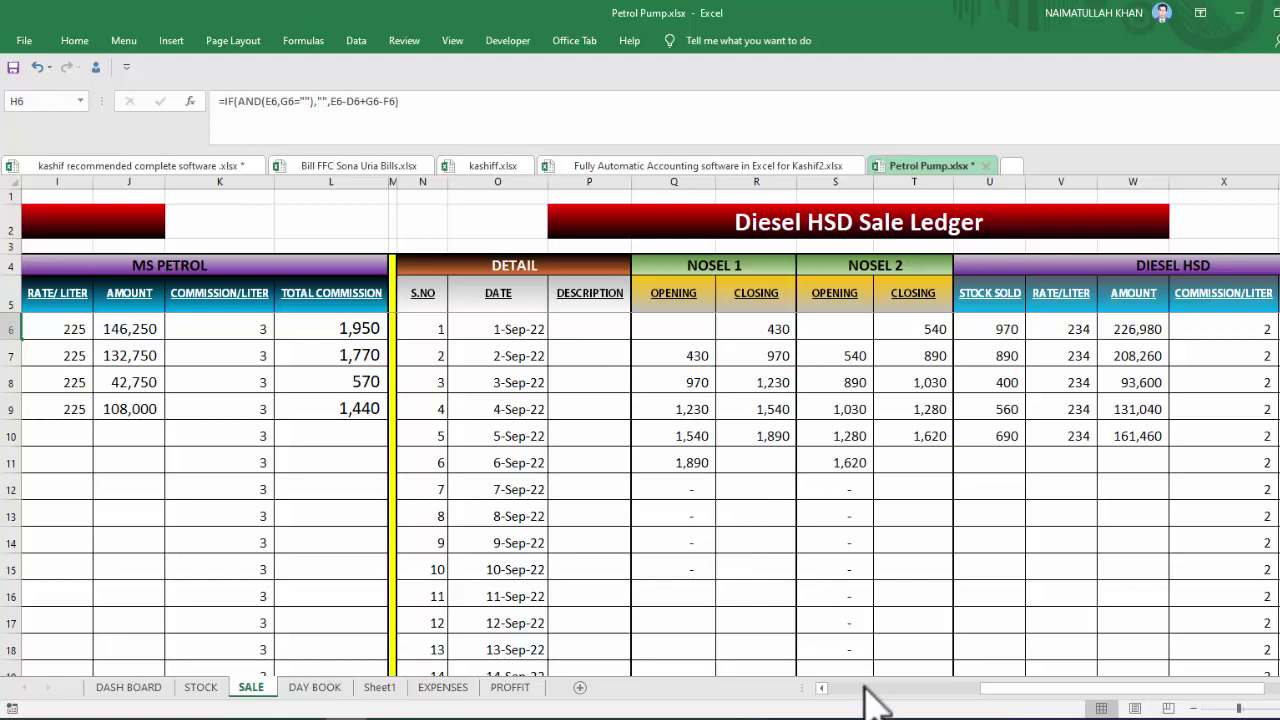
# Step: Scroll left back to the MS Petrol Sale Ledger at rate 225
pyautogui.click(864, 688)
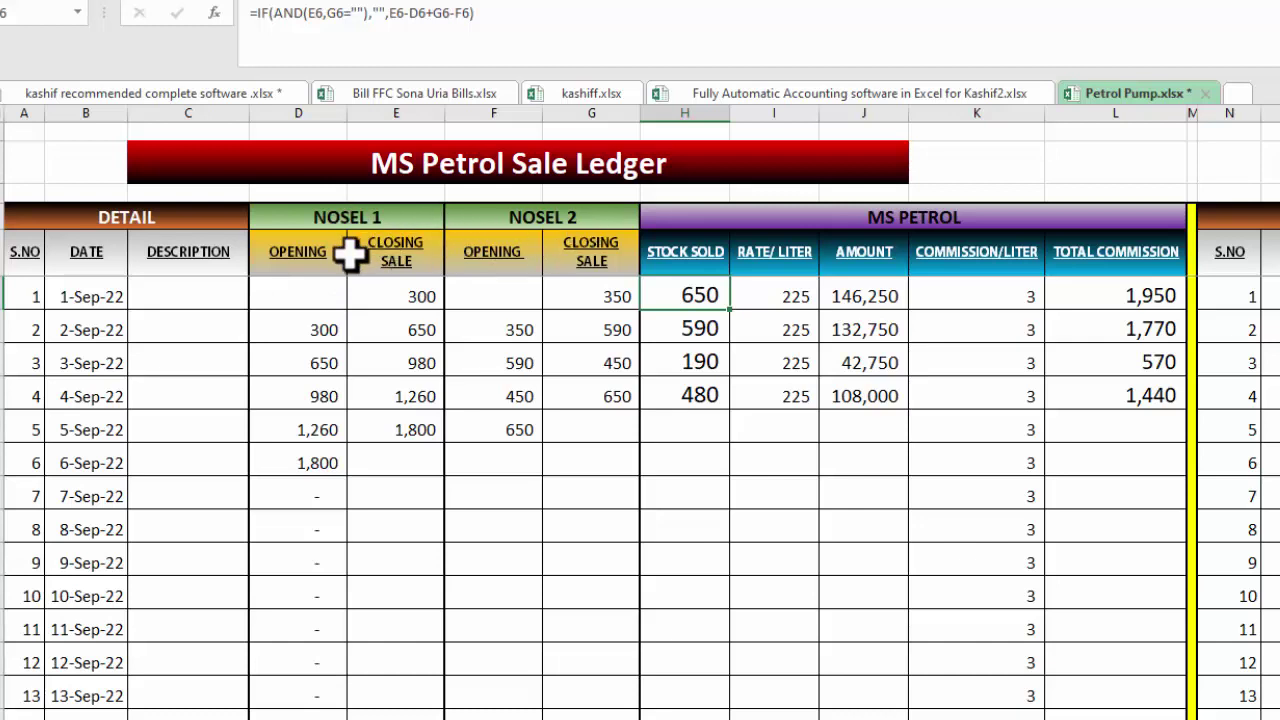
# Step: Inspect the Nosel 1 opening and closing readings (300, 650), then scroll right to the Diesel HSD ledger
pyautogui.click(316, 295)
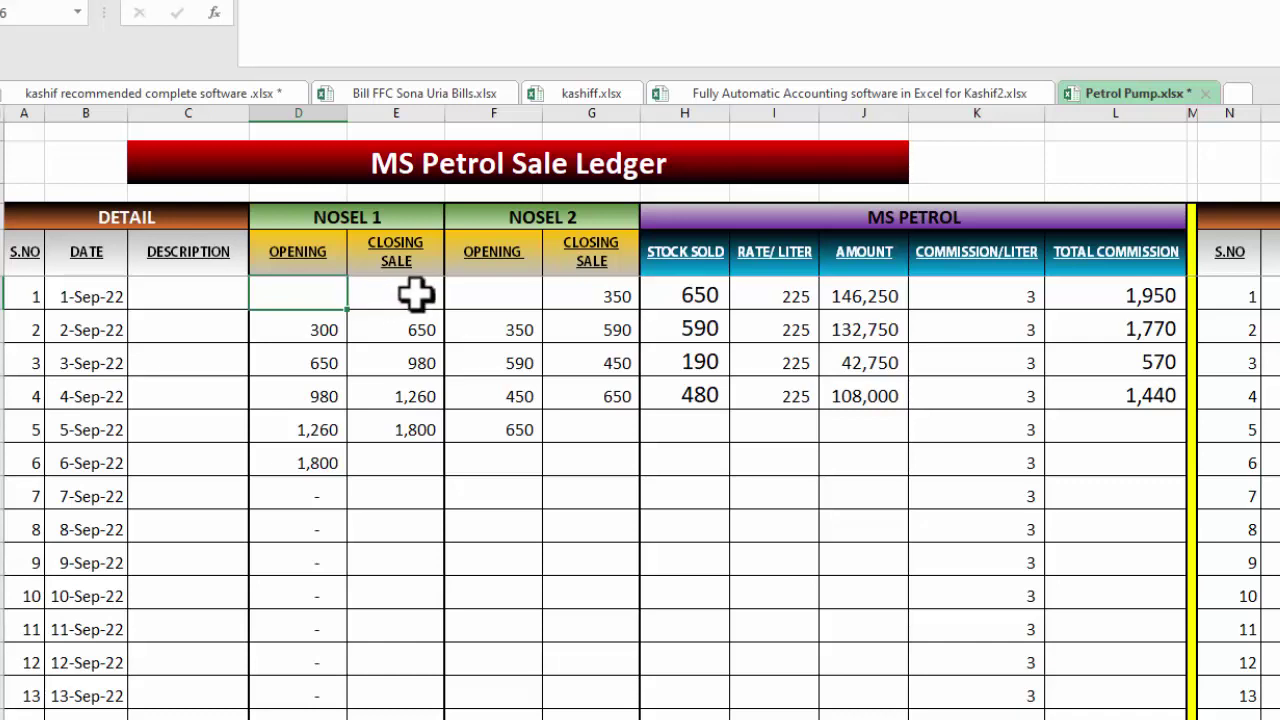
pyautogui.click(415, 293)
pyautogui.write('300')
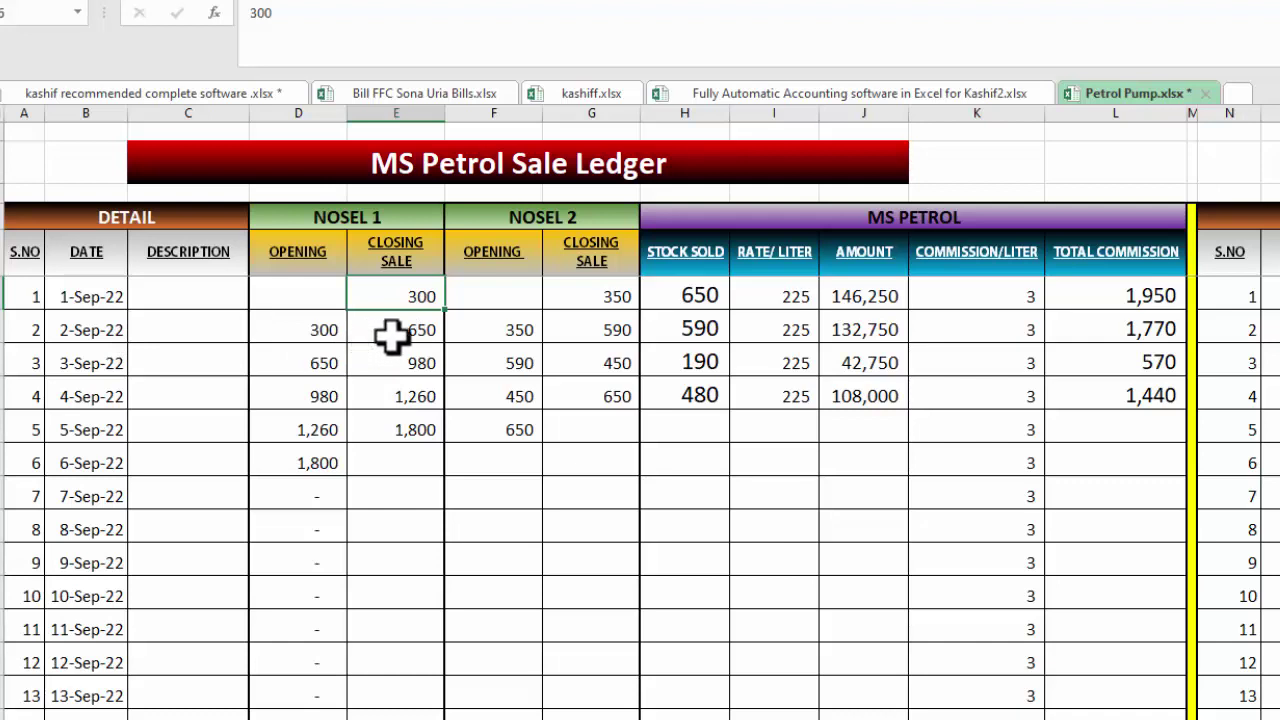
pyautogui.click(400, 335)
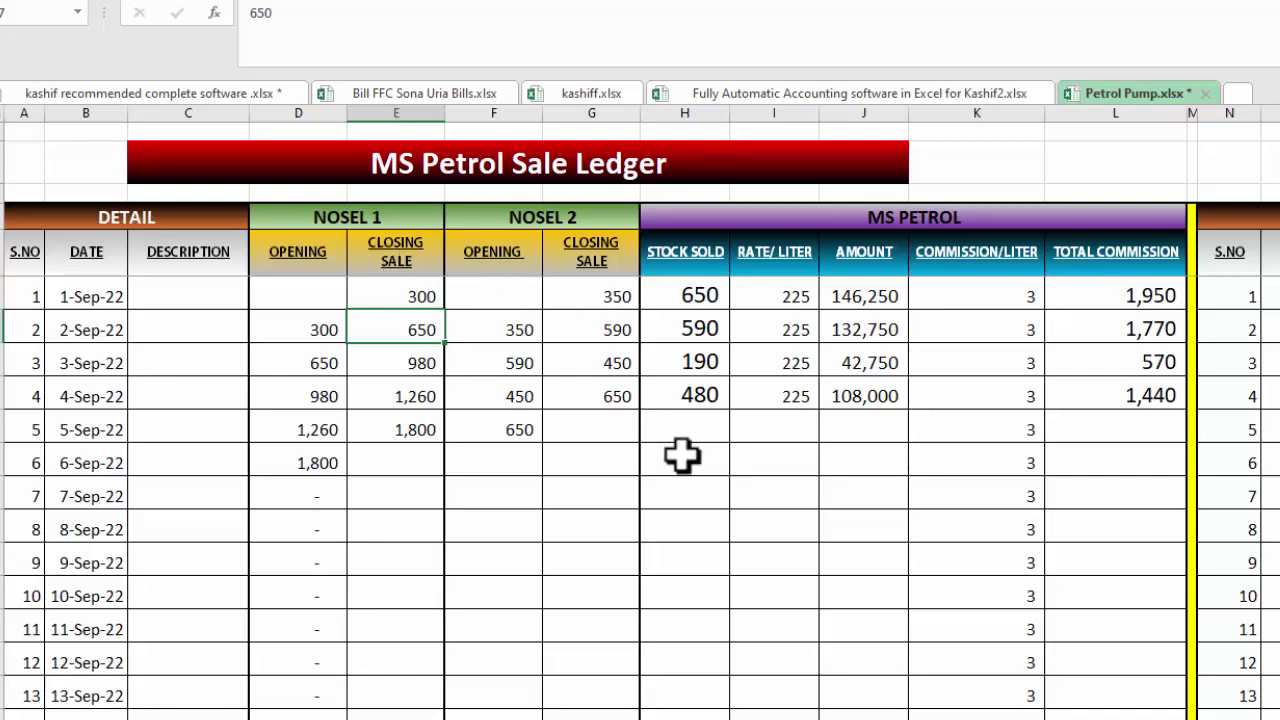
pyautogui.hscroll(8, 980, 676)
pyautogui.hscroll(2, 980, 676)
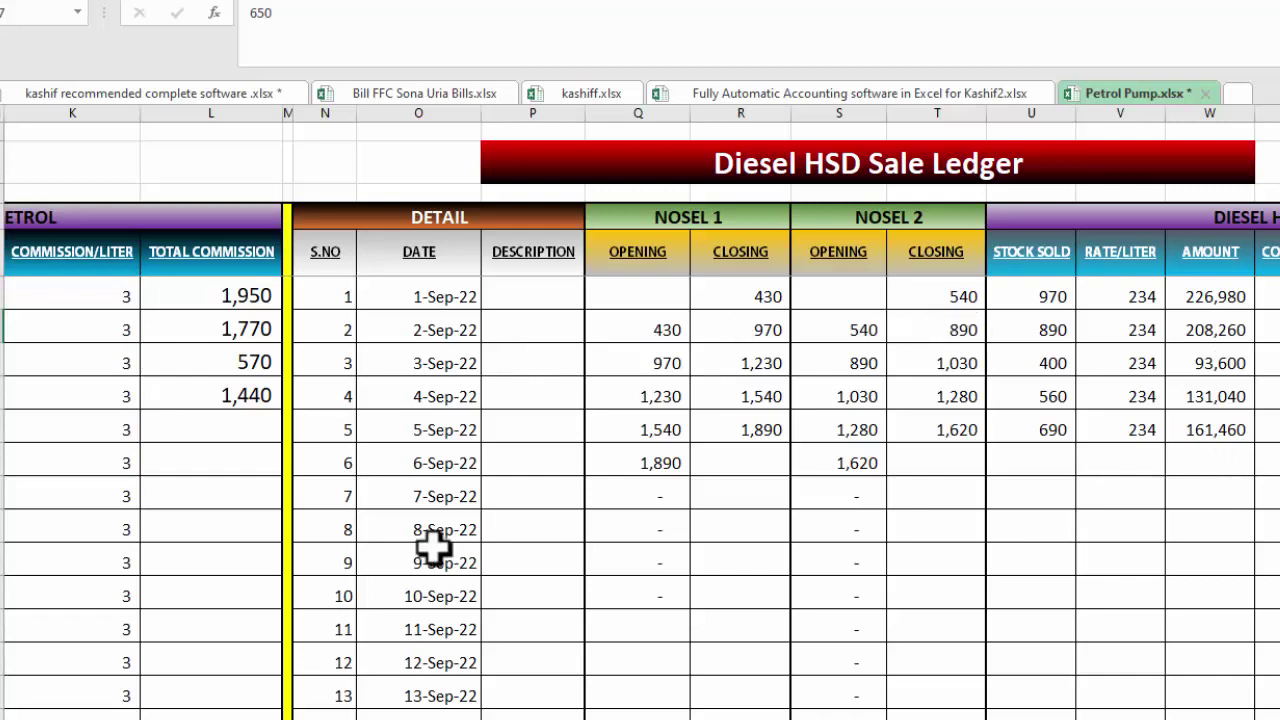
# Step: Return to the STOCK sheet to see its Stock Out petrol and diesel sales
pyautogui.click(190, 705)
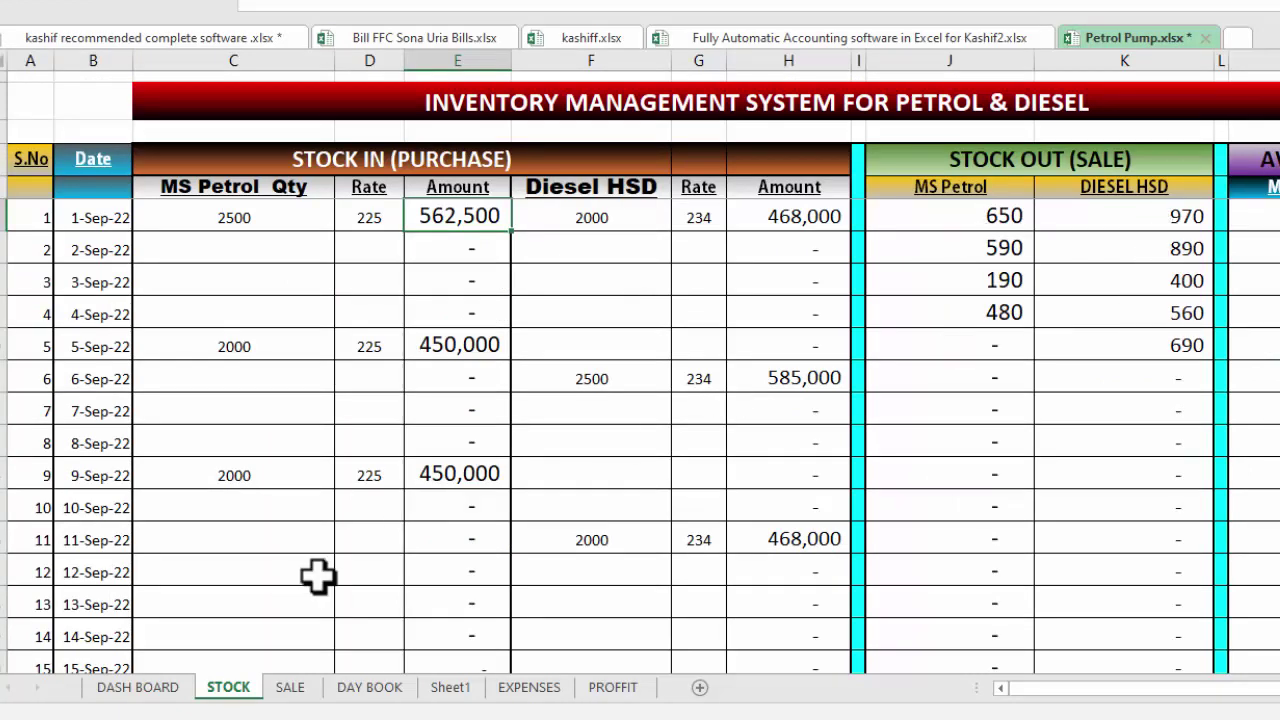
# Step: Open the DAY BOOK sheet and scroll up to its title and header rows
pyautogui.click(370, 690)
pyautogui.scroll(15, 386, 420)
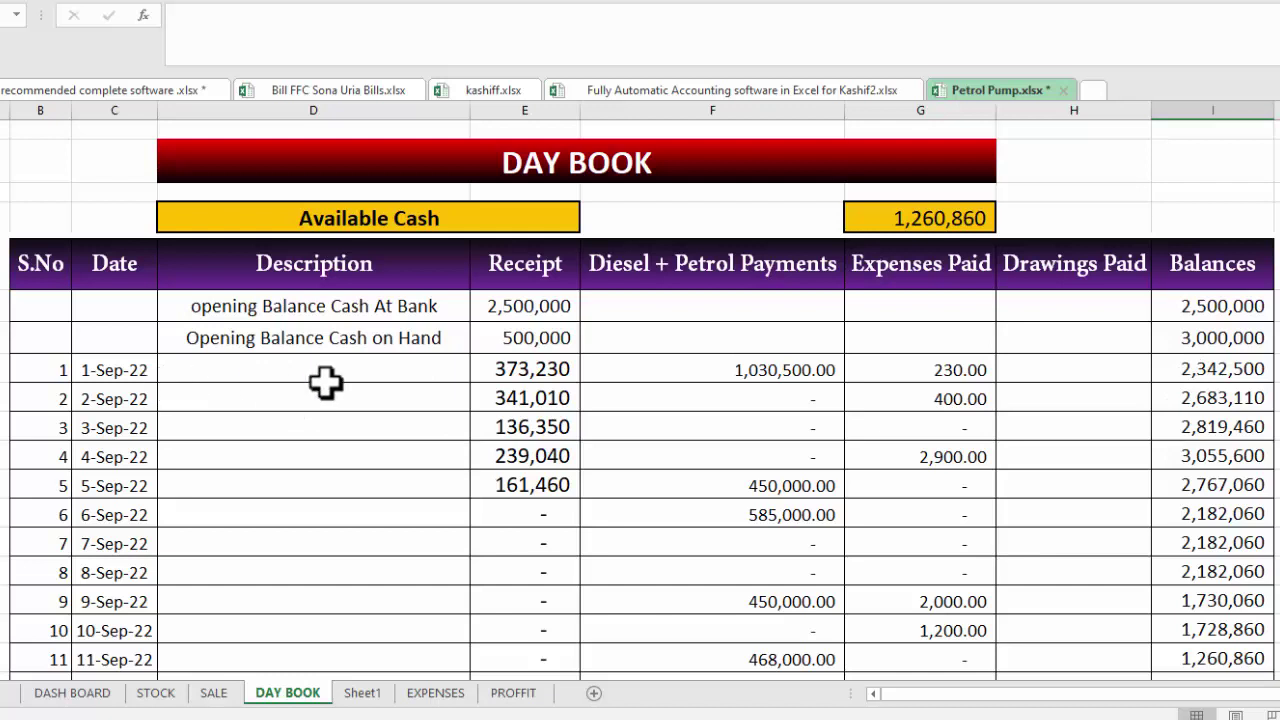
# Step: Compare the 1-Sep receipt and fuel payment SUMIF formulas with the STOCK sheet, then open EXPENSES
pyautogui.click(533, 369)
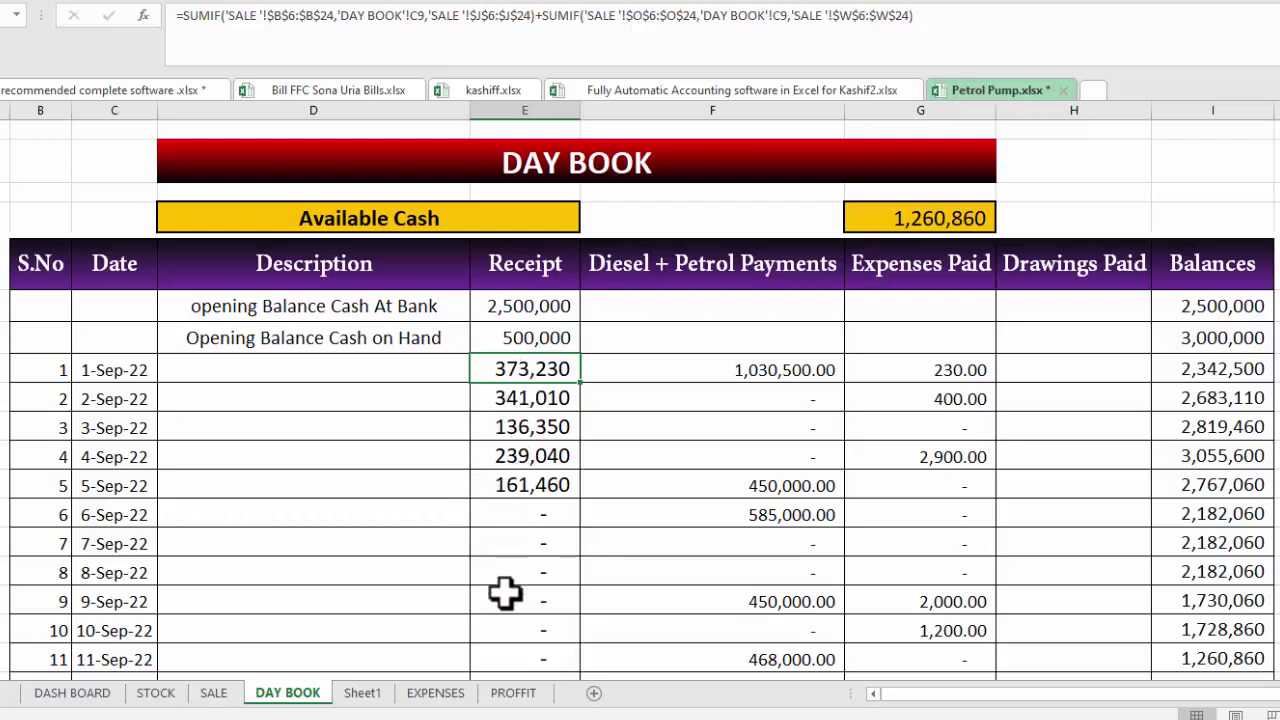
pyautogui.click(727, 373)
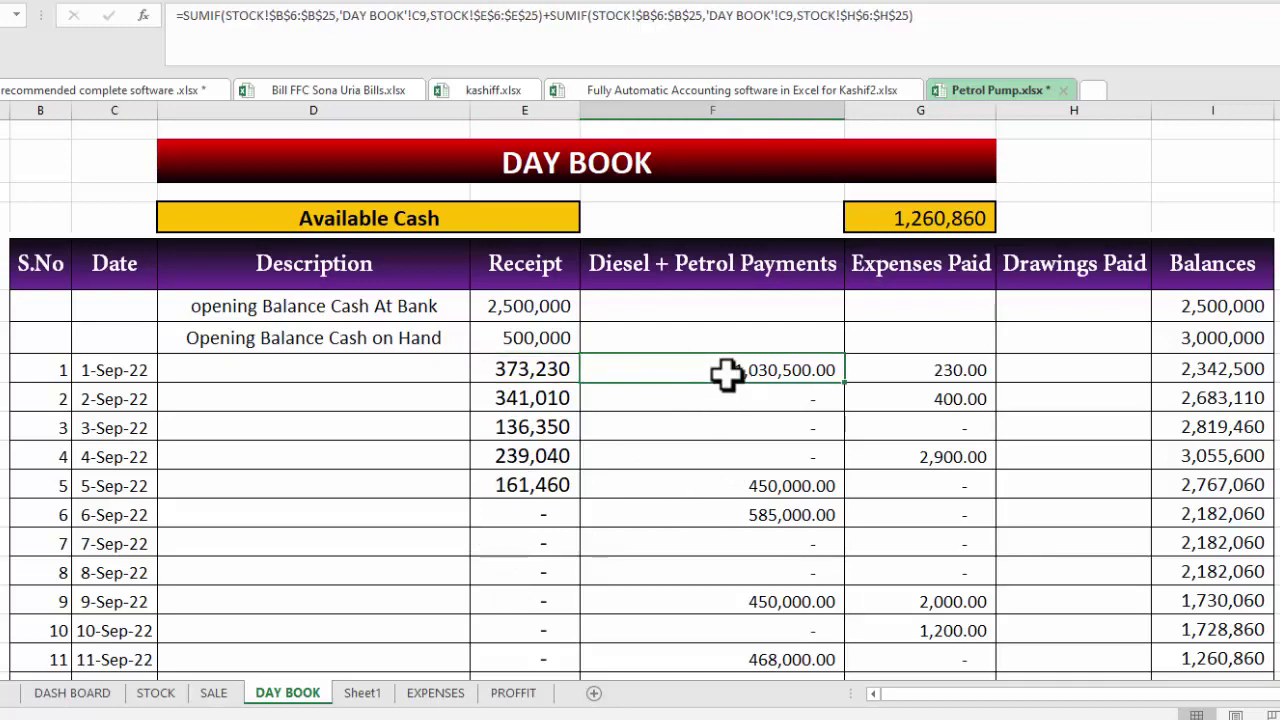
pyautogui.click(156, 690)
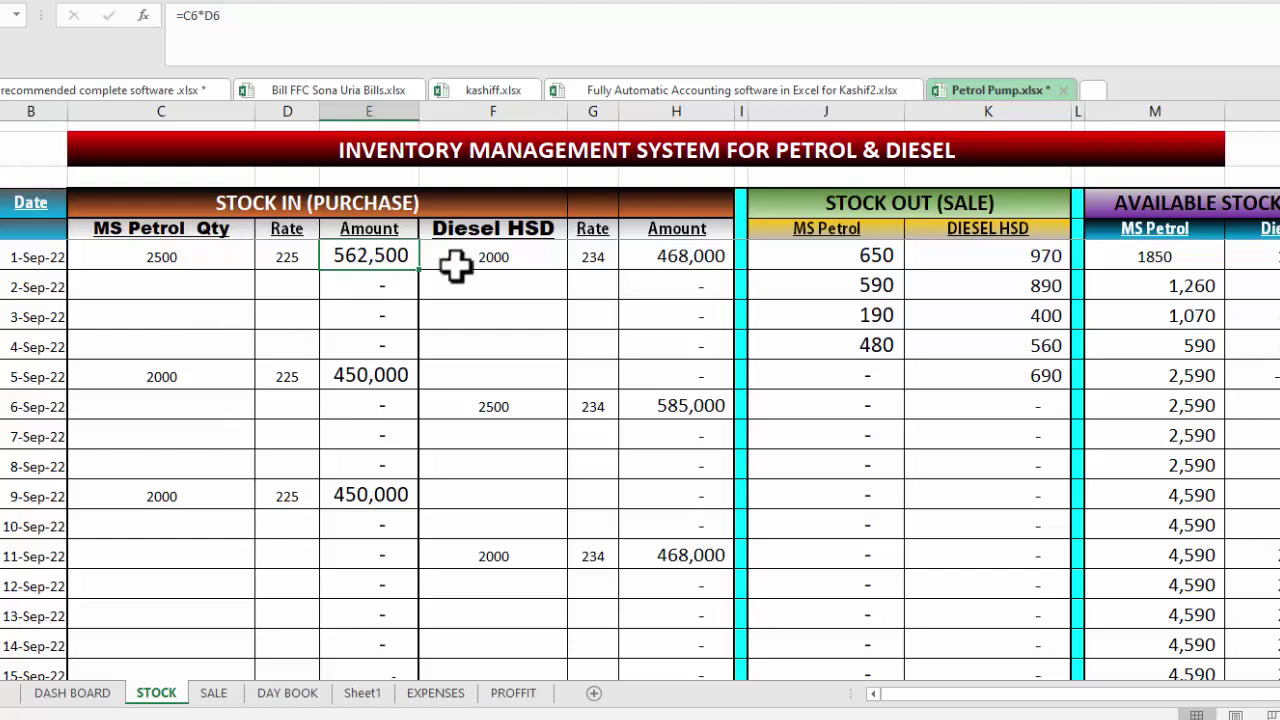
pyautogui.click(297, 696)
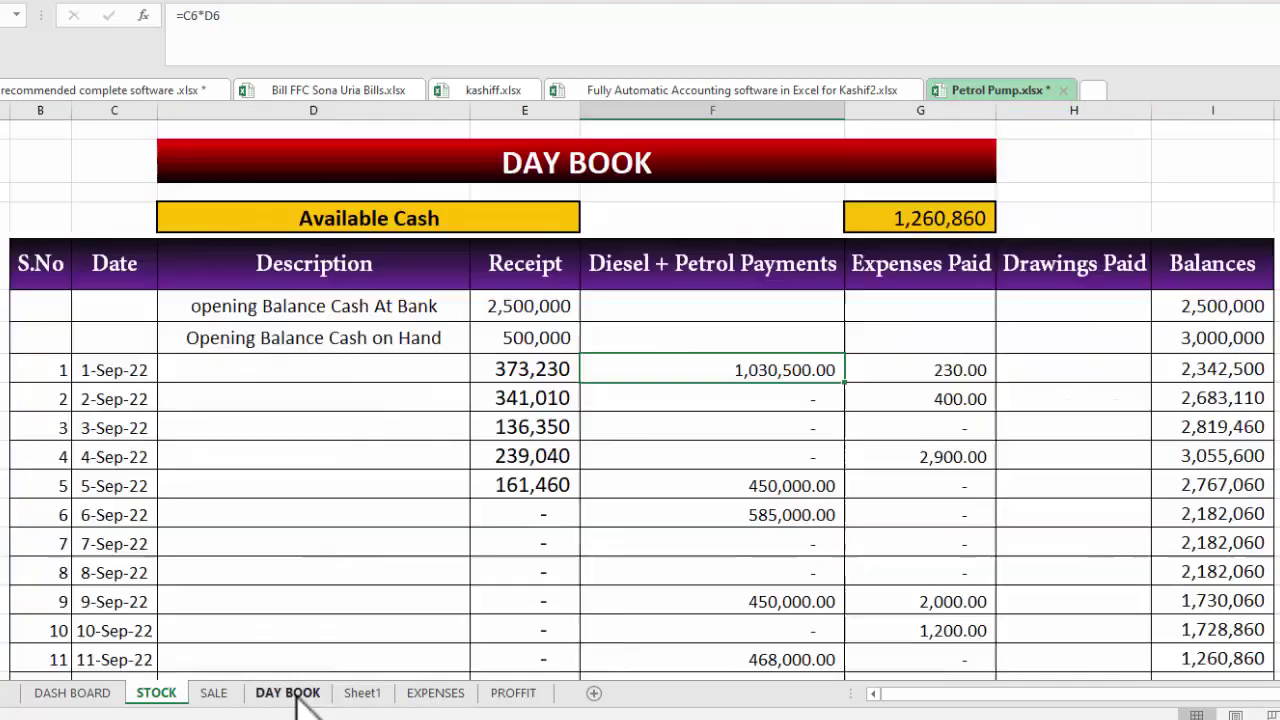
pyautogui.click(162, 693)
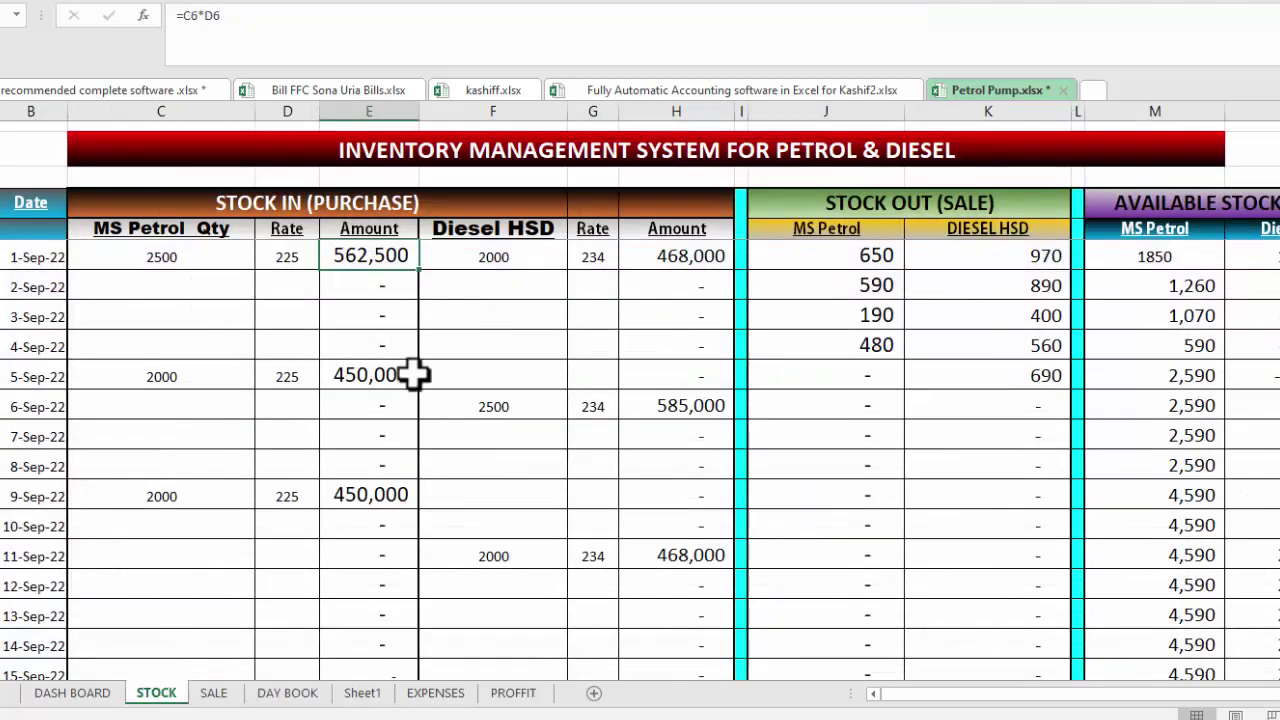
pyautogui.click(298, 694)
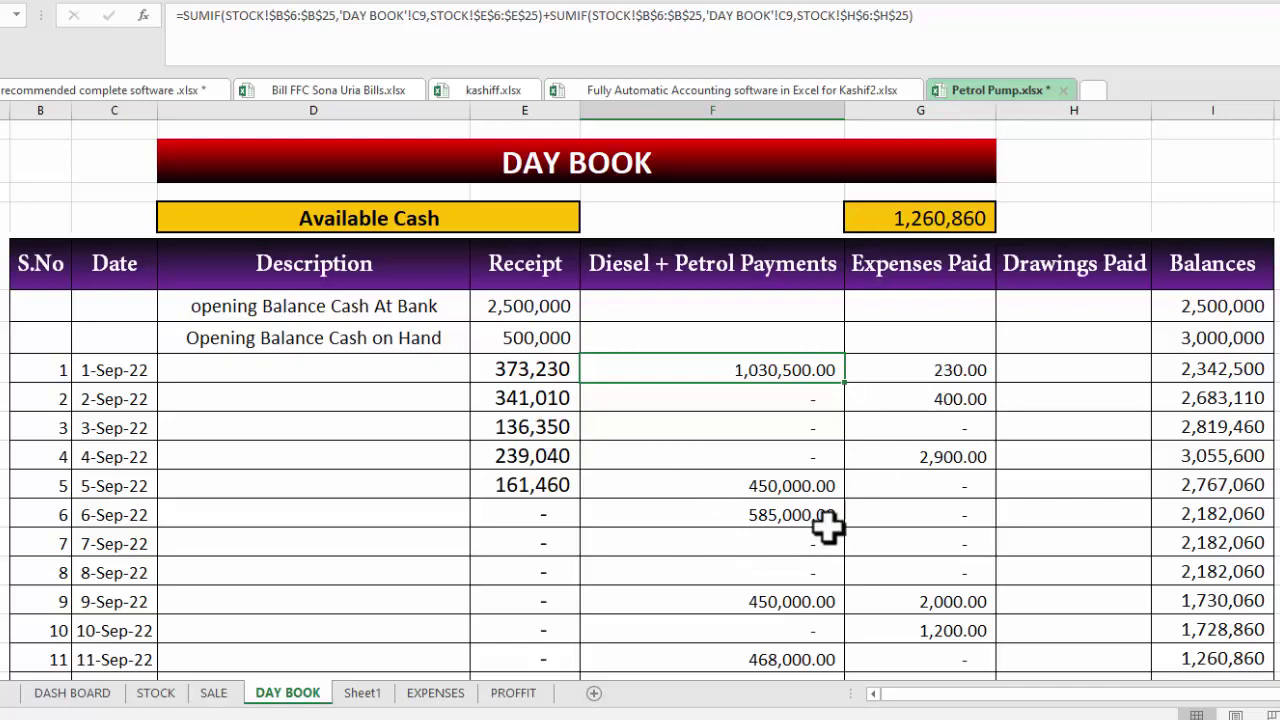
pyautogui.click(436, 692)
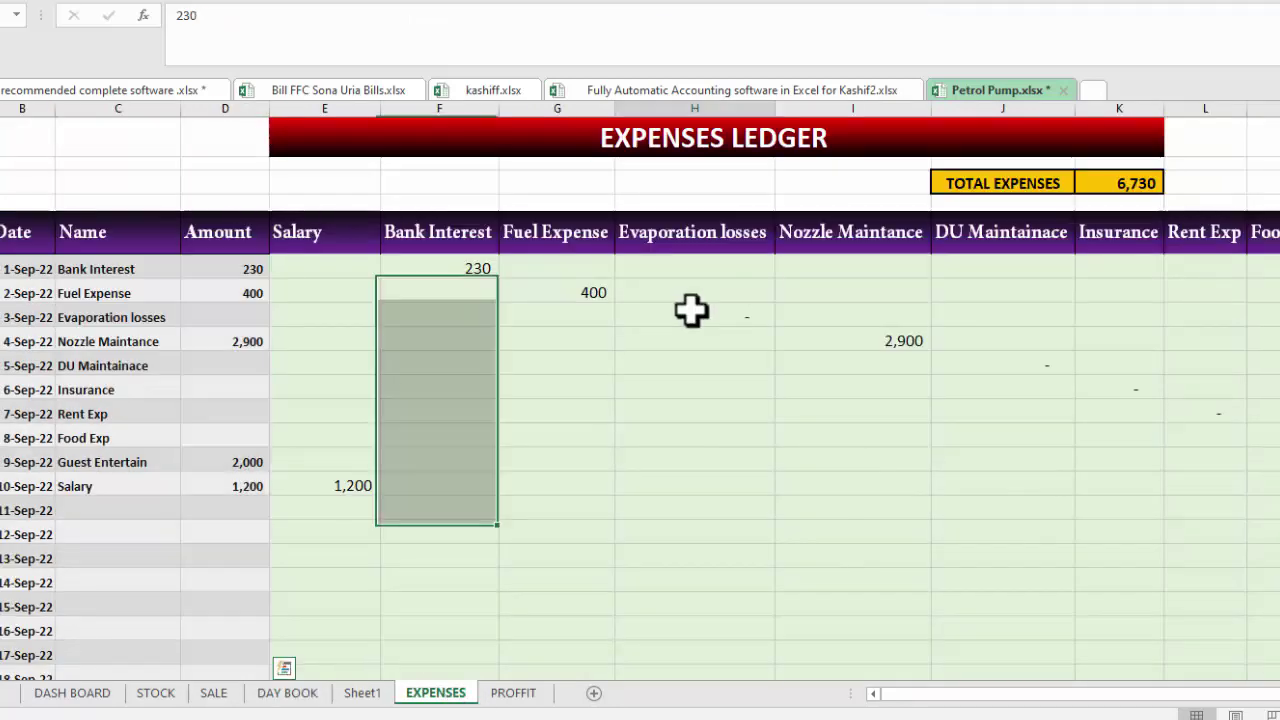
# Step: View the Expenses Ledger's IF category formula, then go back to the DAY BOOK sheet
pyautogui.click(691, 312)
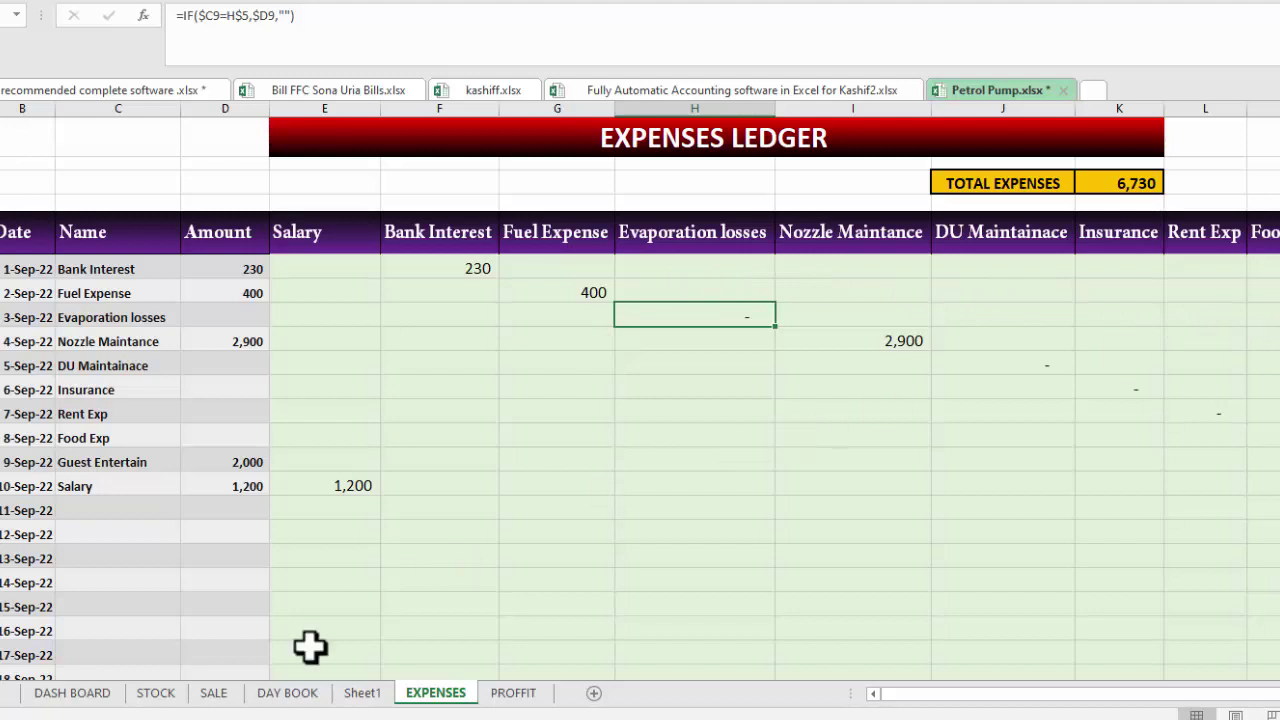
pyautogui.click(287, 692)
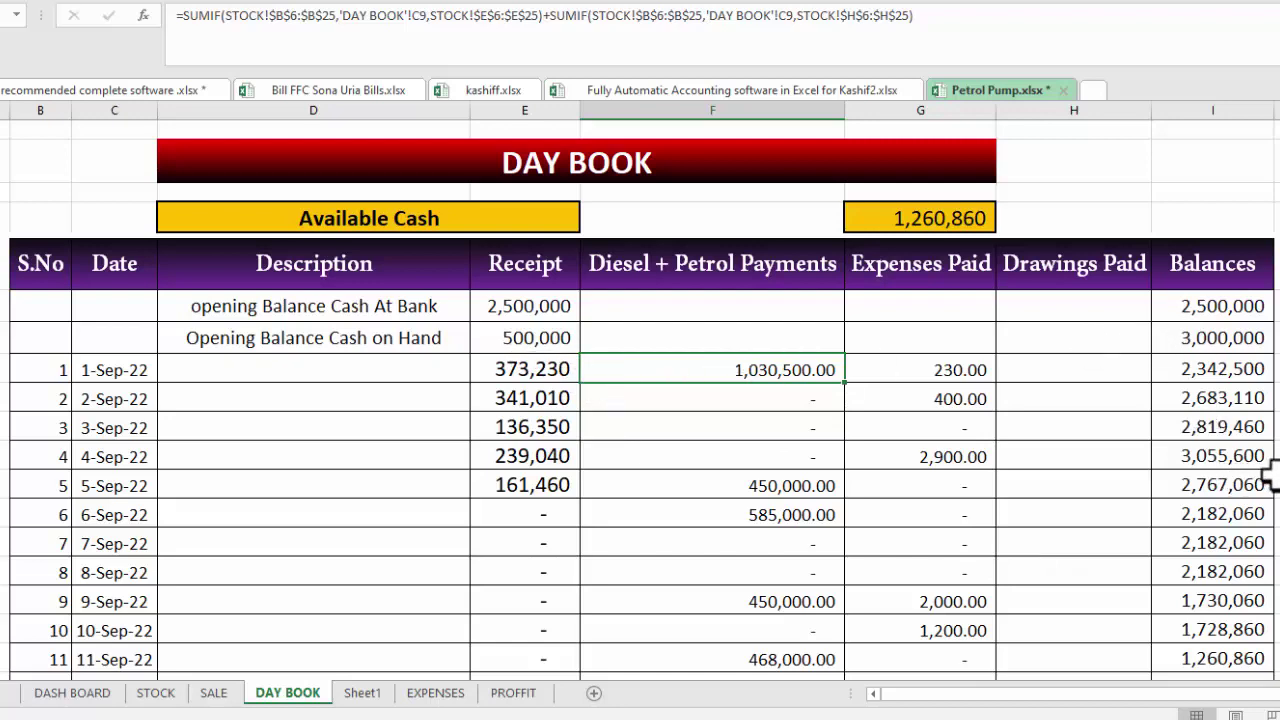
# Step: Scroll through the later Day Book rows and back, then open the PROFFIT sheet
pyautogui.scroll(-2, 1224, 512)
pyautogui.scroll(-1, 1224, 512)
pyautogui.scroll(-1, 1224, 512)
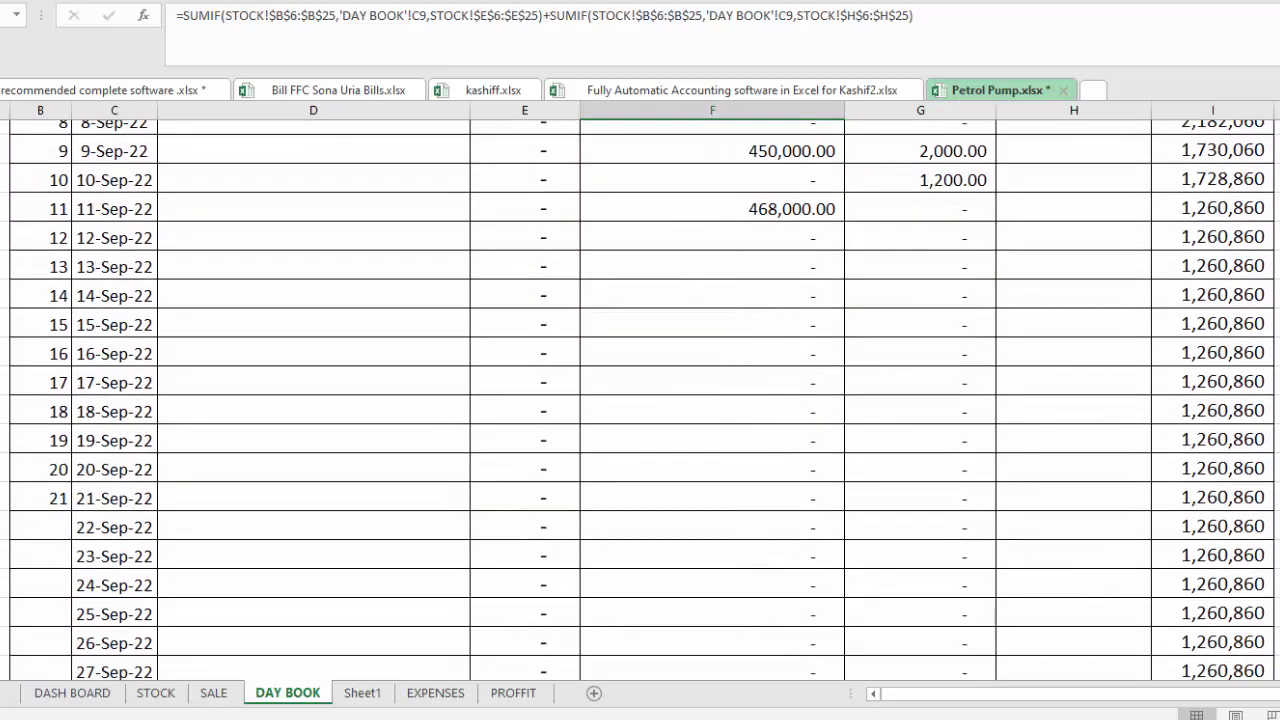
pyautogui.scroll(1, 1224, 512)
pyautogui.scroll(4, 640, 400)
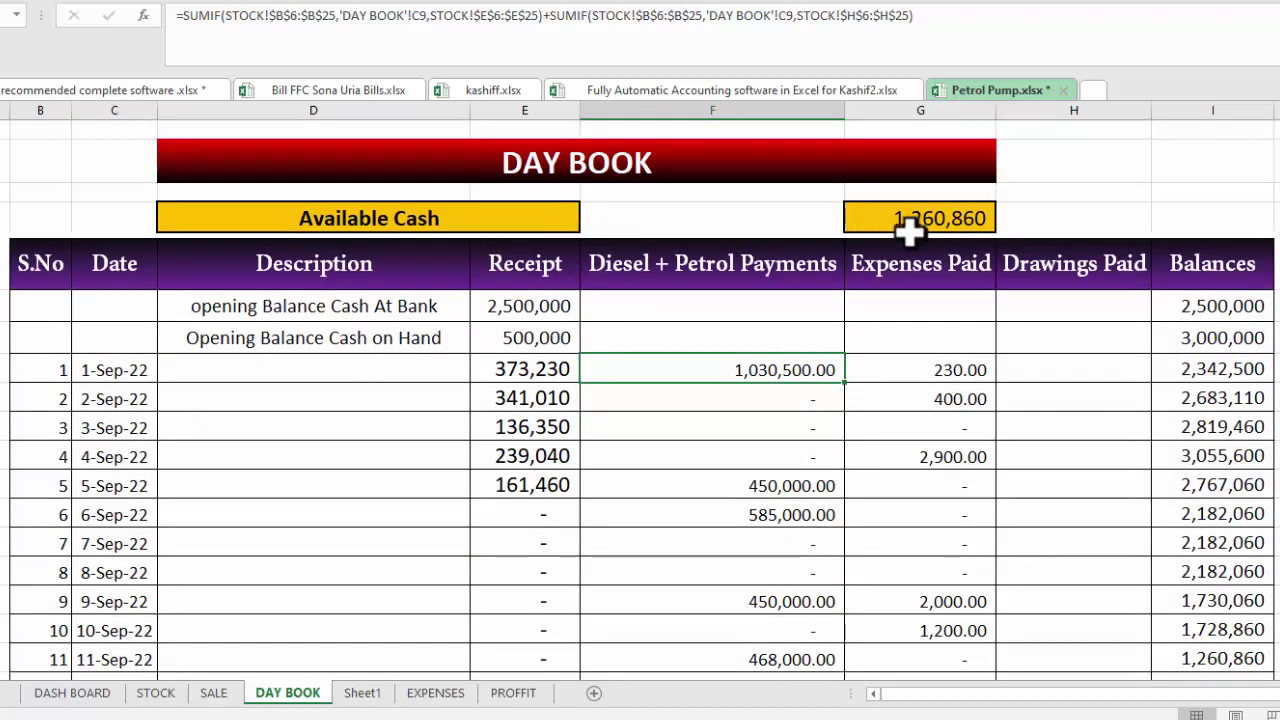
pyautogui.click(513, 693)
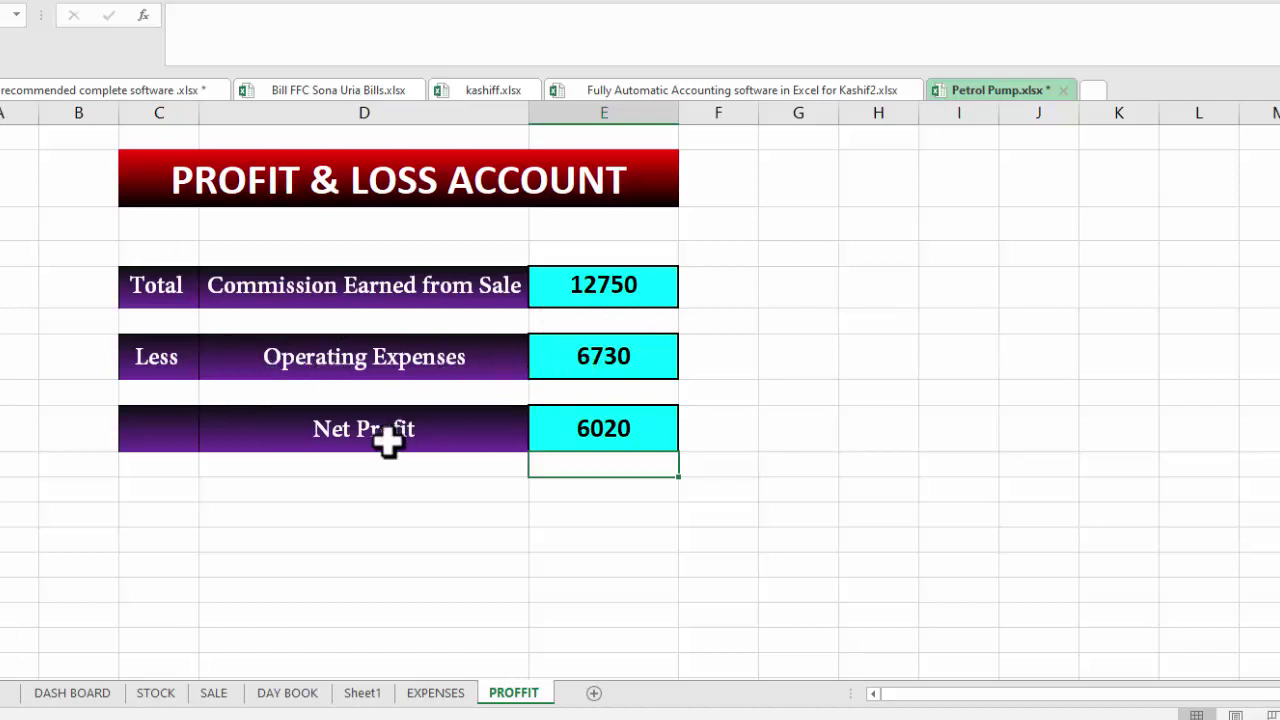
# Step: Check that net profit in E9 is =E5-E7 (6020), then return to the DASH BOARD sheet
pyautogui.click(651, 427)
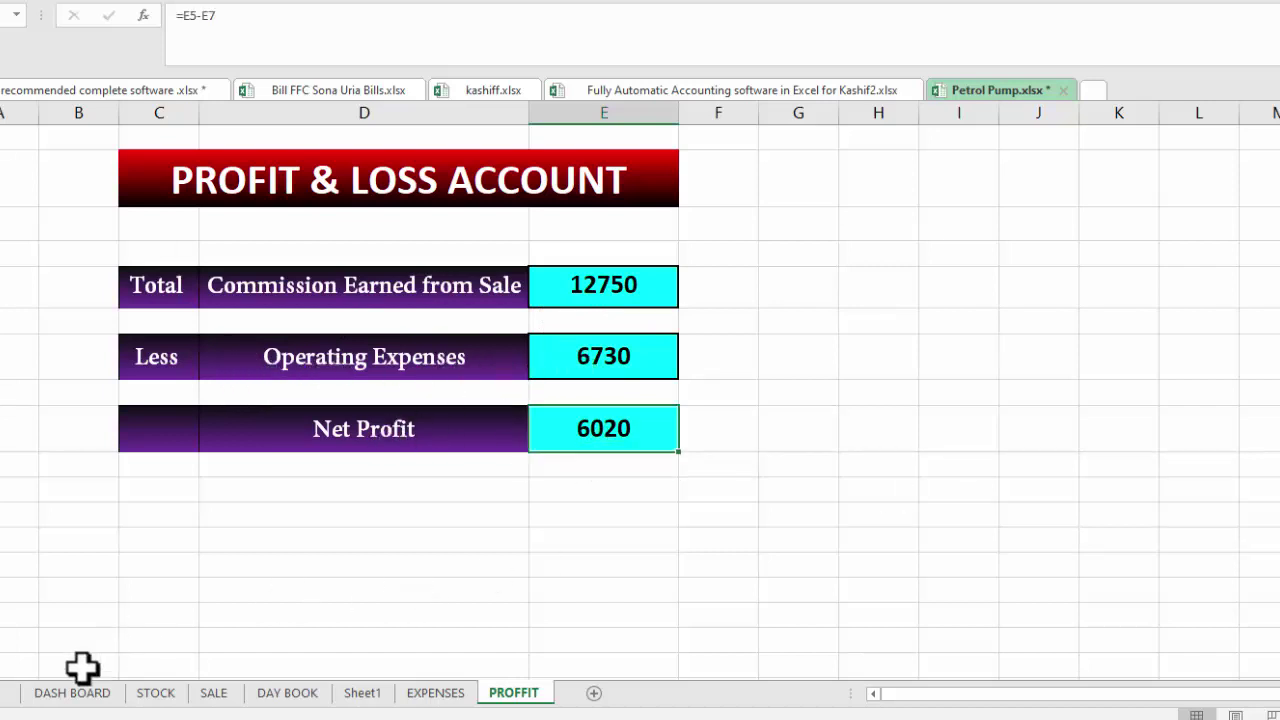
pyautogui.click(72, 697)
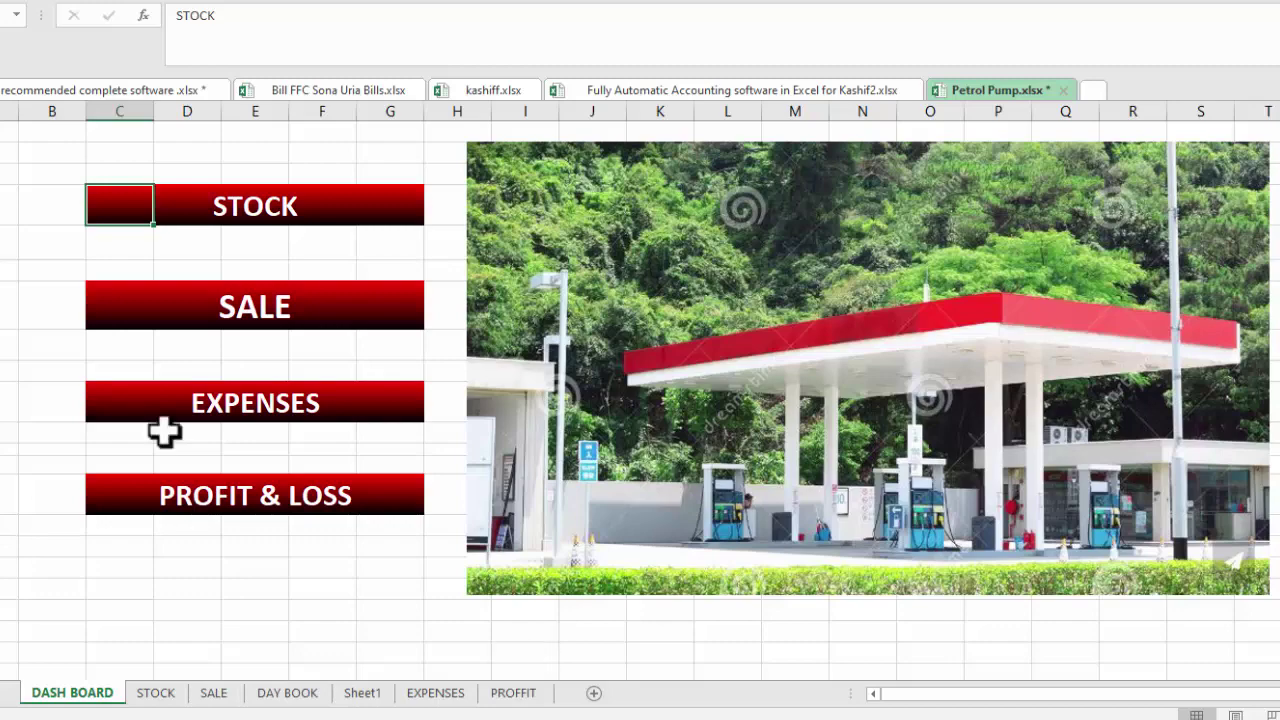
pyautogui.click(218, 328)
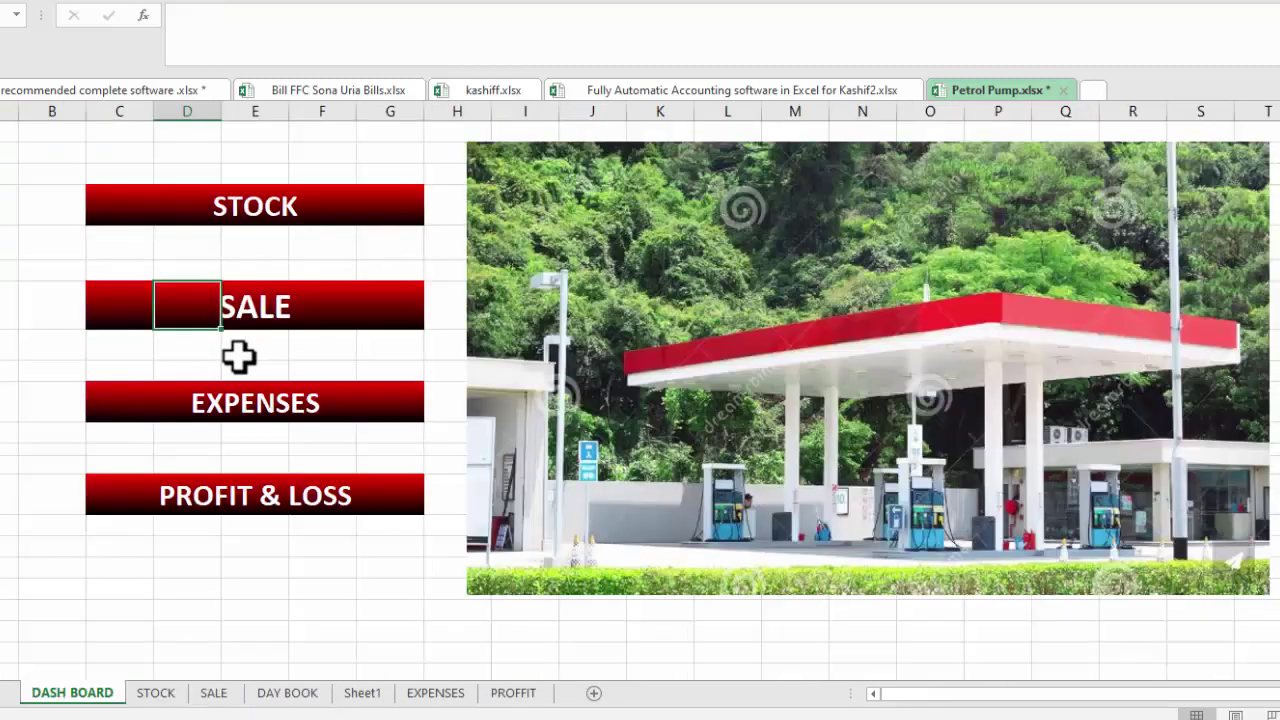
pyautogui.click(220, 405)
pyautogui.click(80, 695)
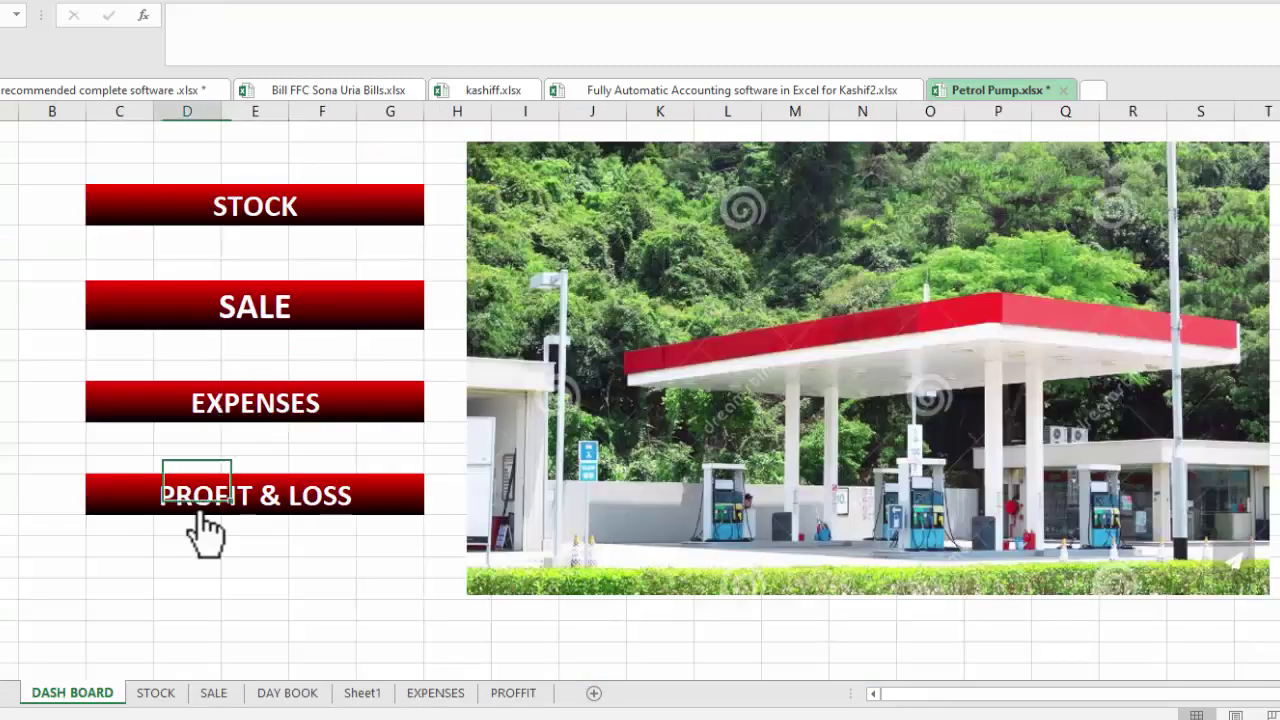
pyautogui.click(200, 523)
pyautogui.click(88, 700)
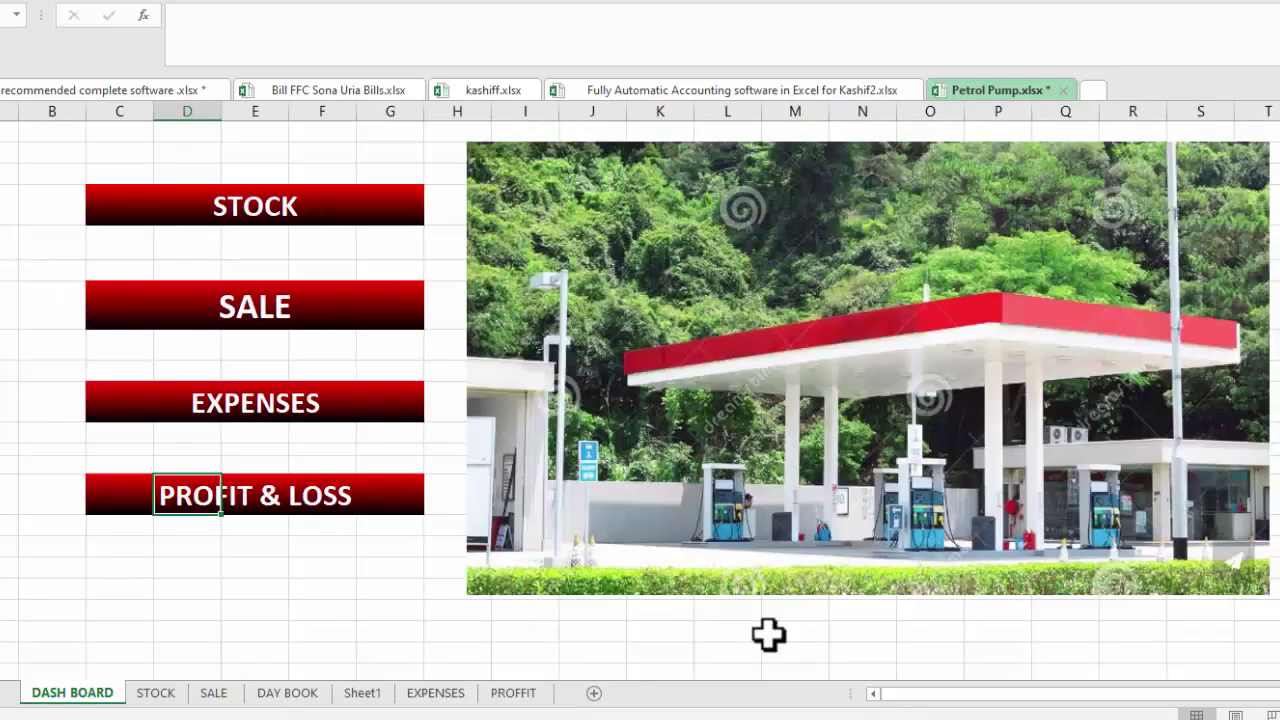